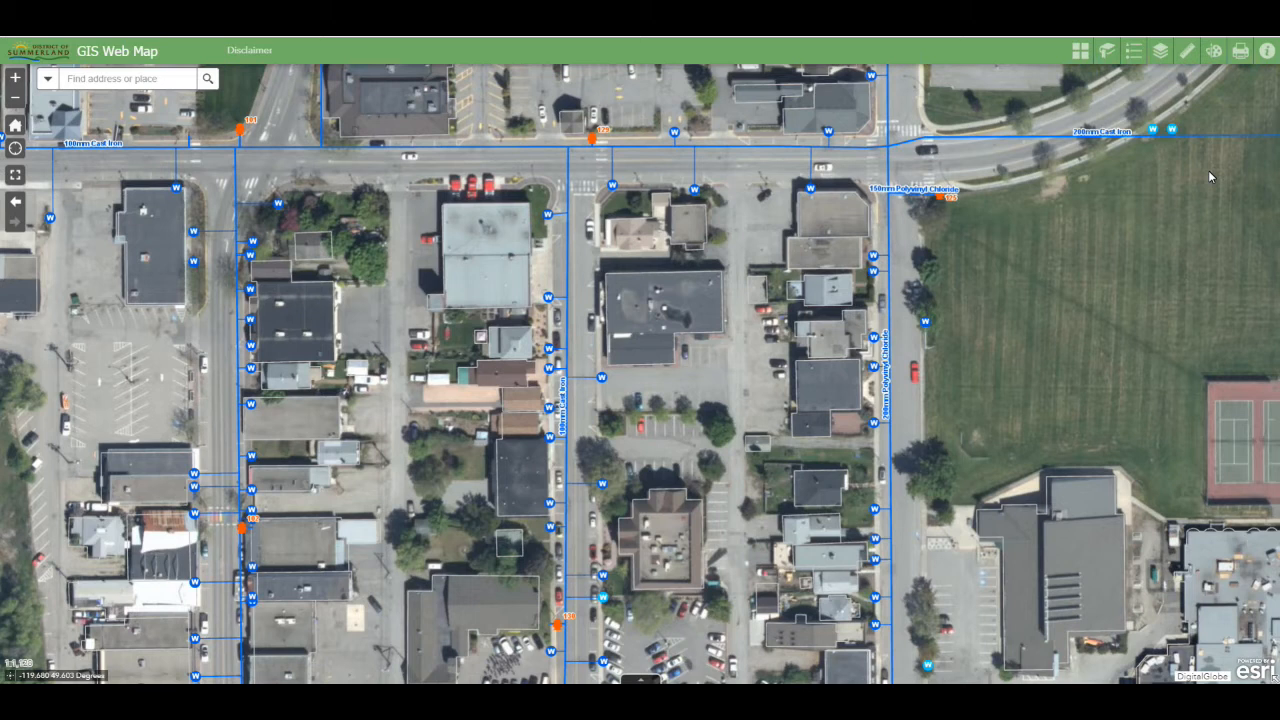
Step: Open the drawing tools and look through the options of the point, line, arrow and text modes
left_click(1215, 51)
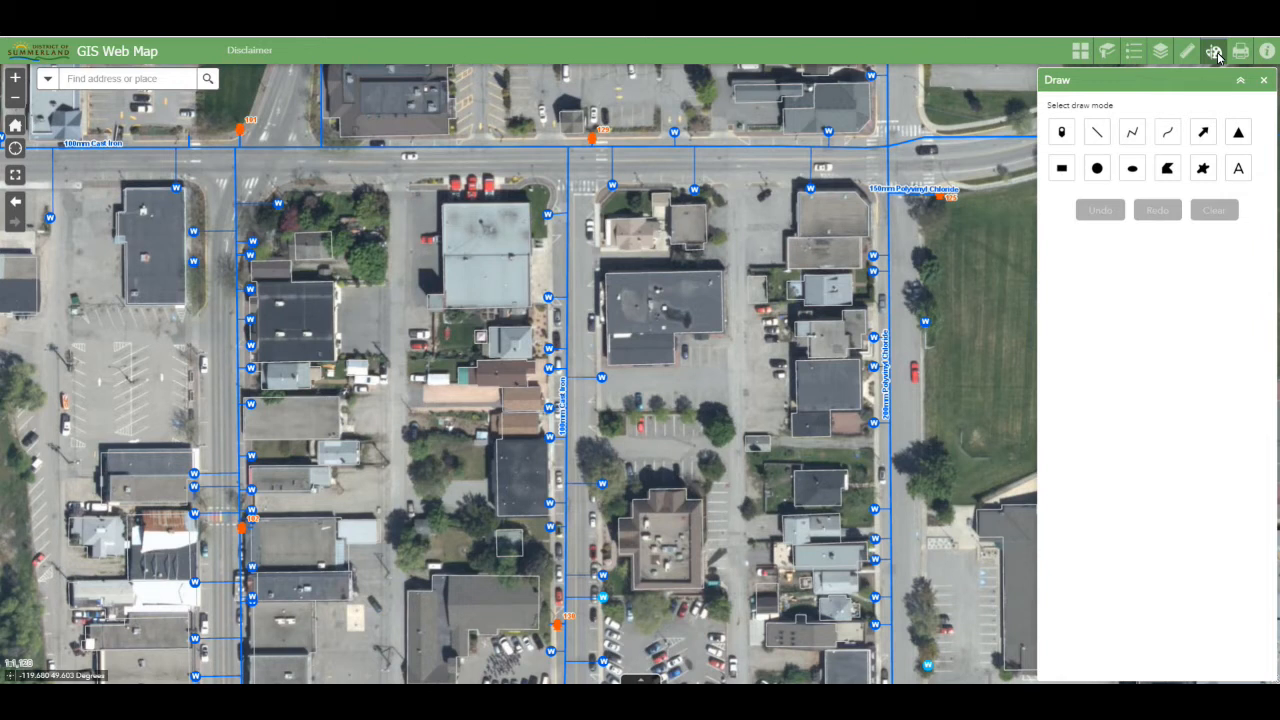
left_click(1063, 134)
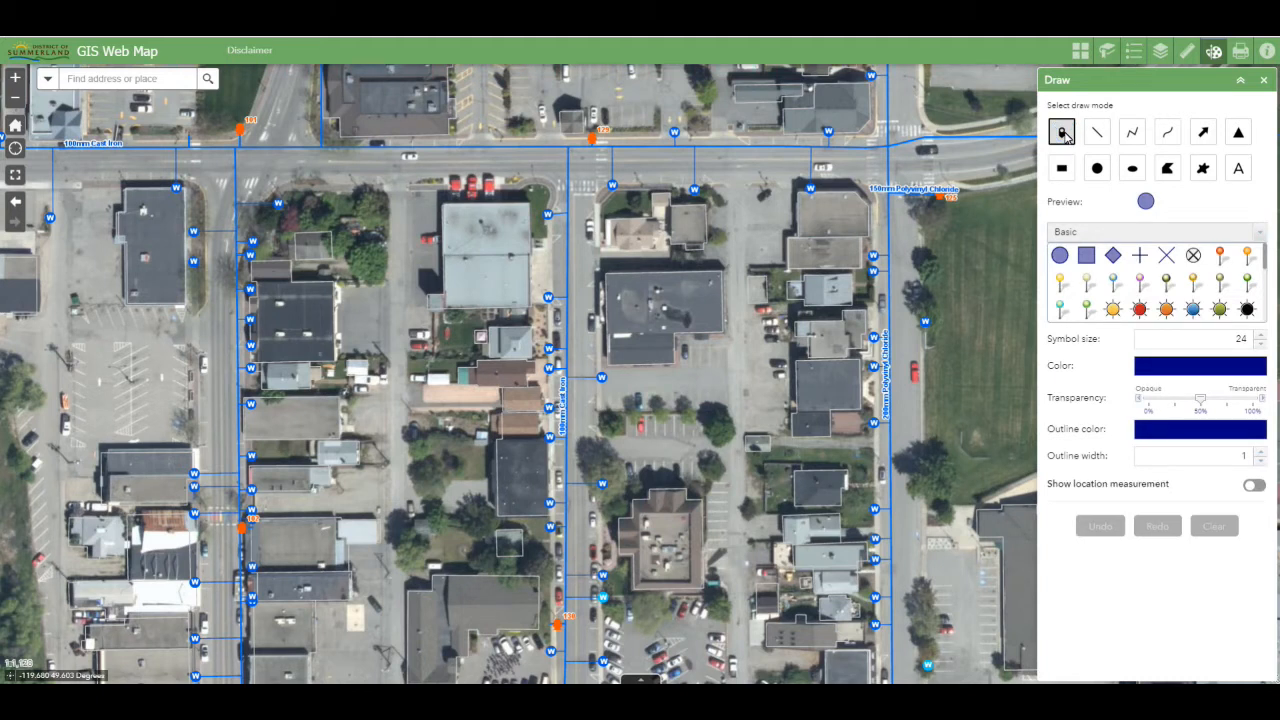
left_click(1098, 137)
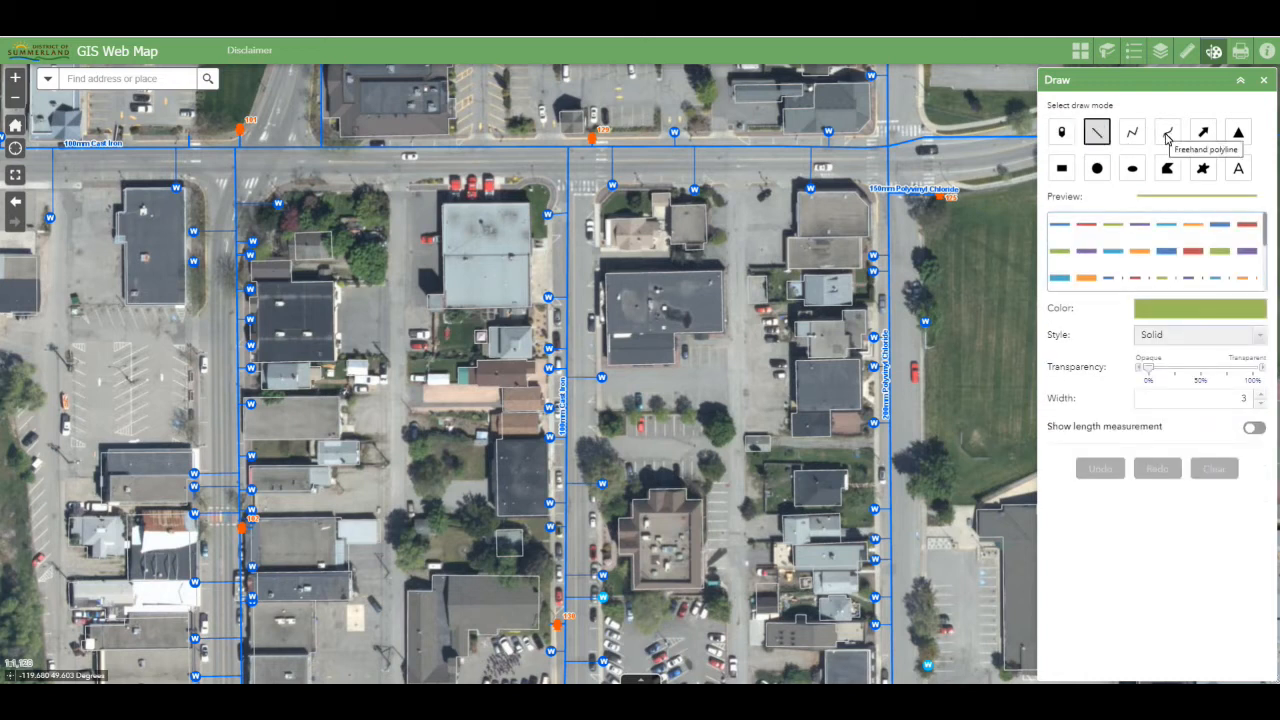
left_click(1204, 136)
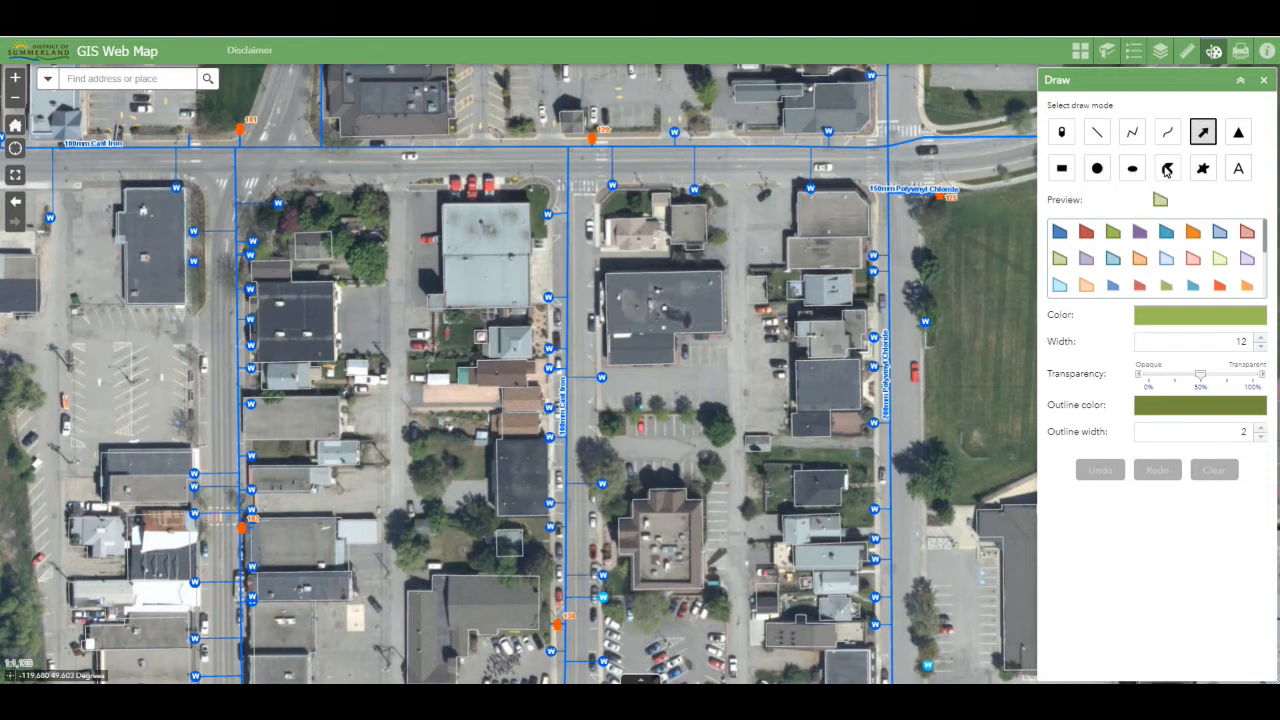
left_click(1239, 171)
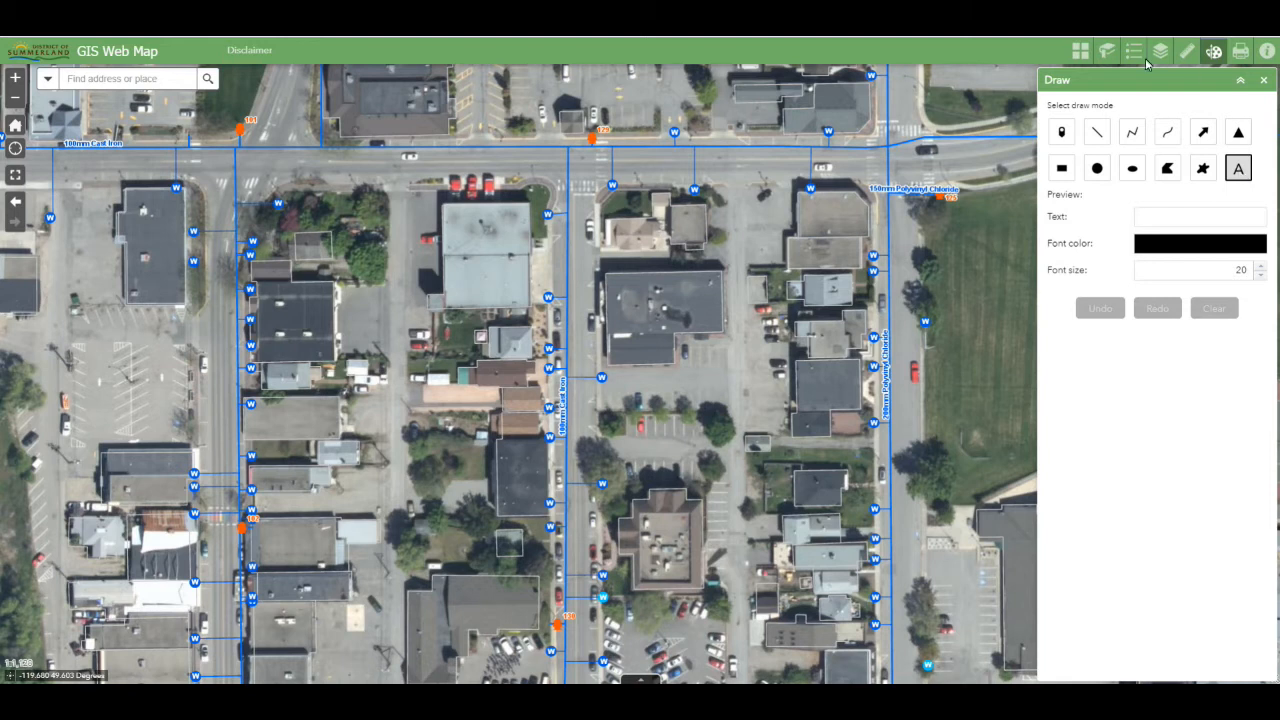
Step: Choose the teal pushpin from the Basic symbols for drawing points and set its symbol size to 50
left_click(1064, 136)
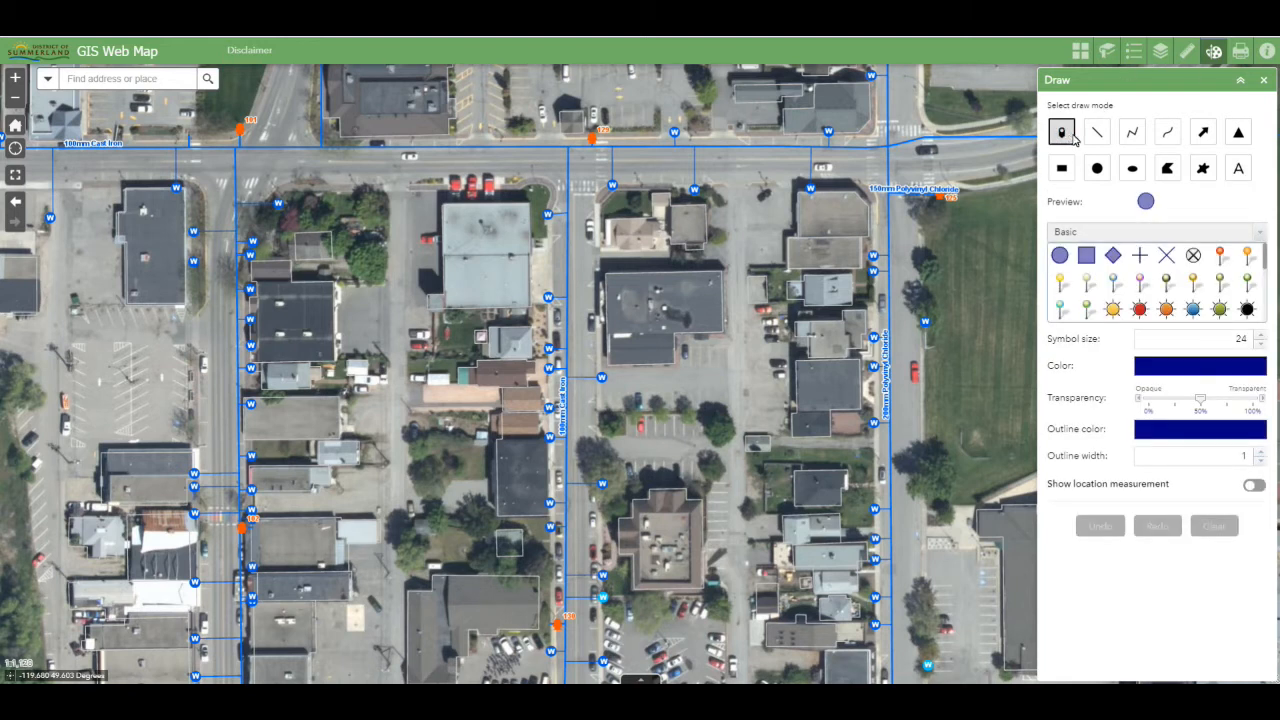
left_click(1061, 311)
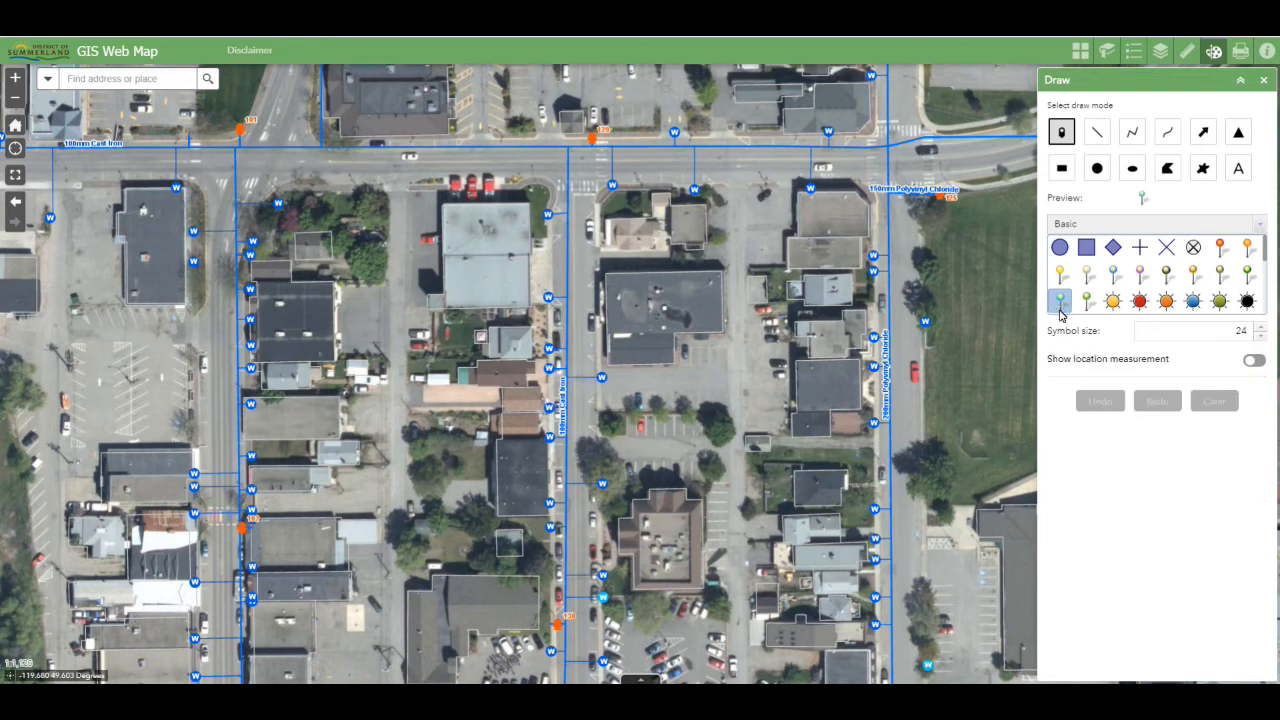
left_click(1221, 336)
left_click_drag(1222, 343, 1246, 340)
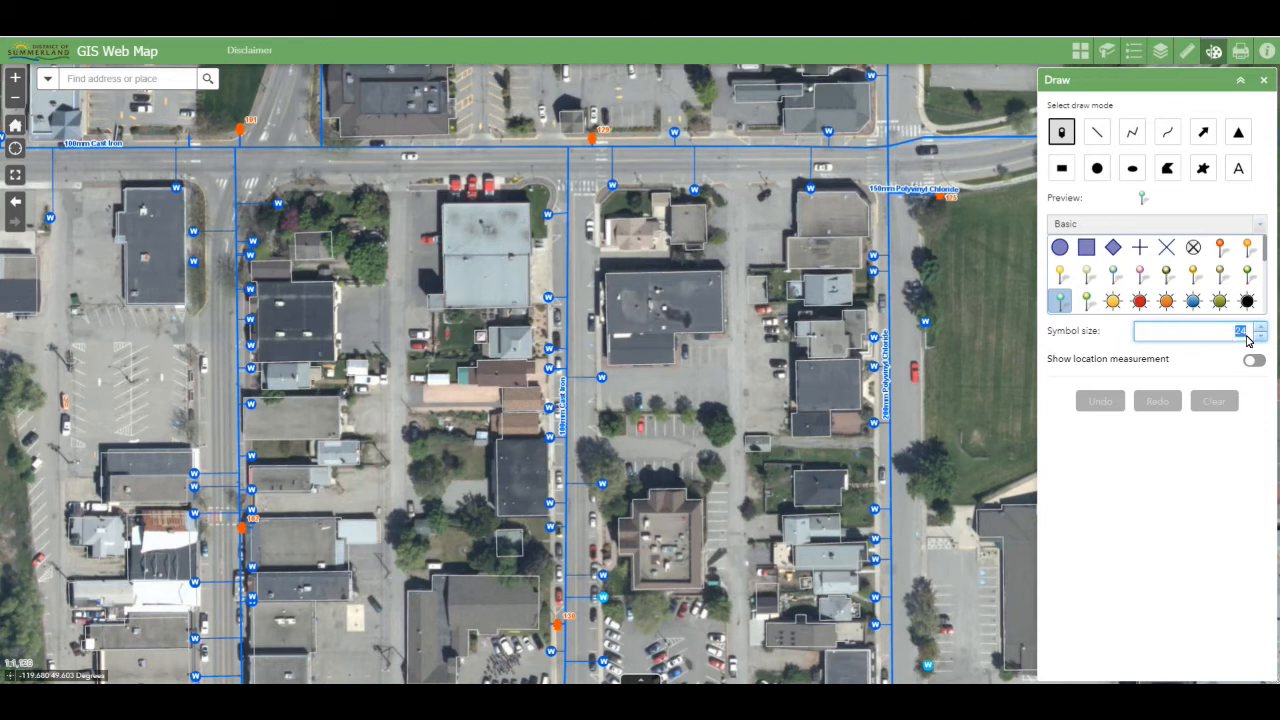
type("50")
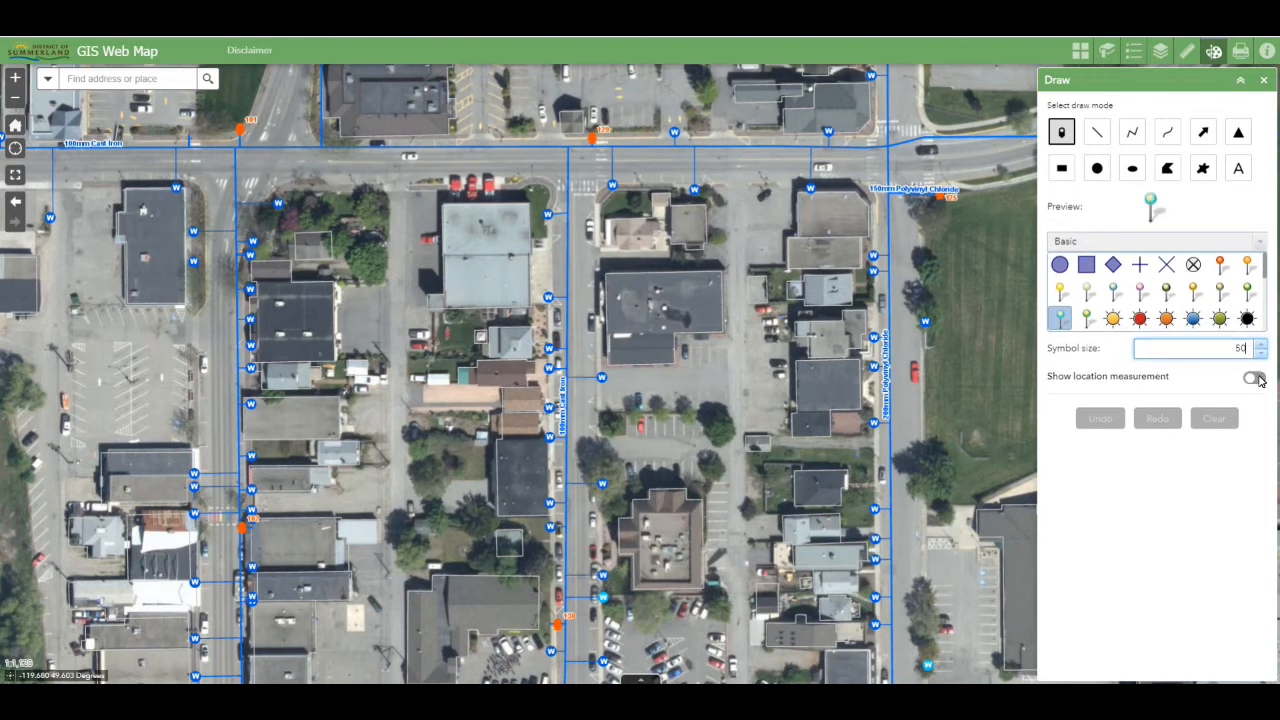
Step: Enable the location measurement in Degrees with font size 30, and place the point on the upper edge of the large light-blue roof
left_click(1256, 378)
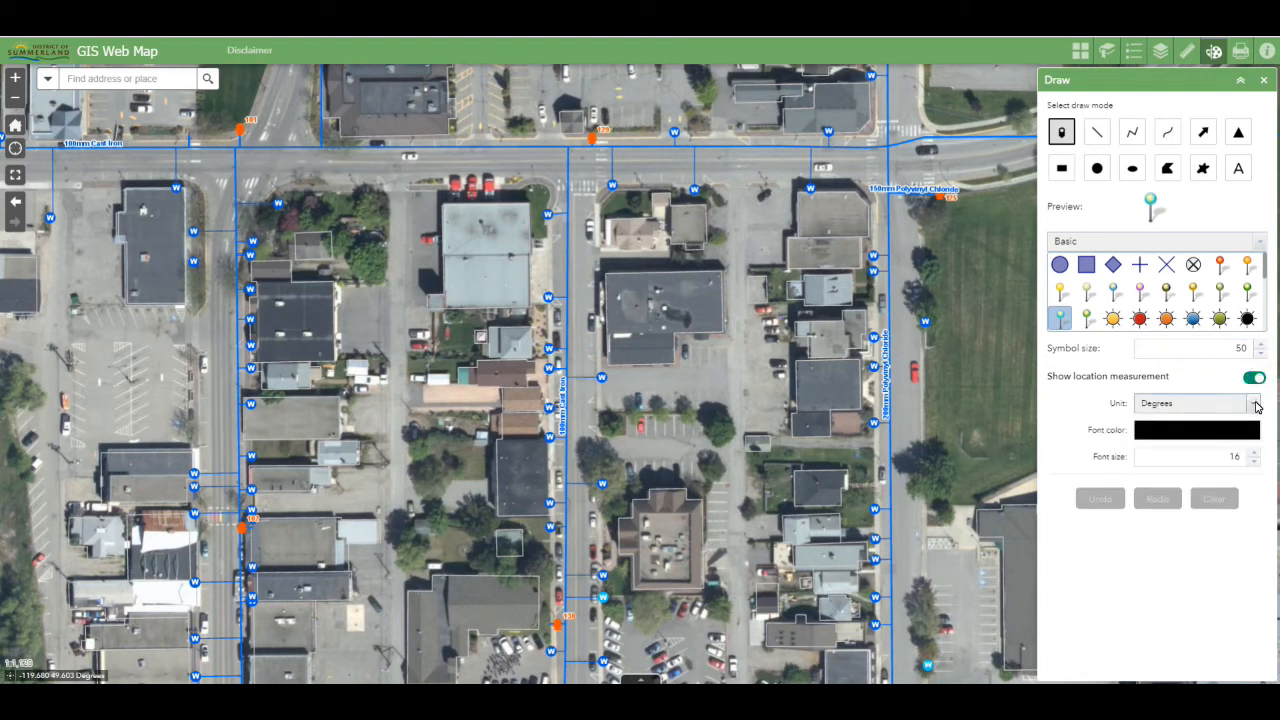
left_click(1254, 403)
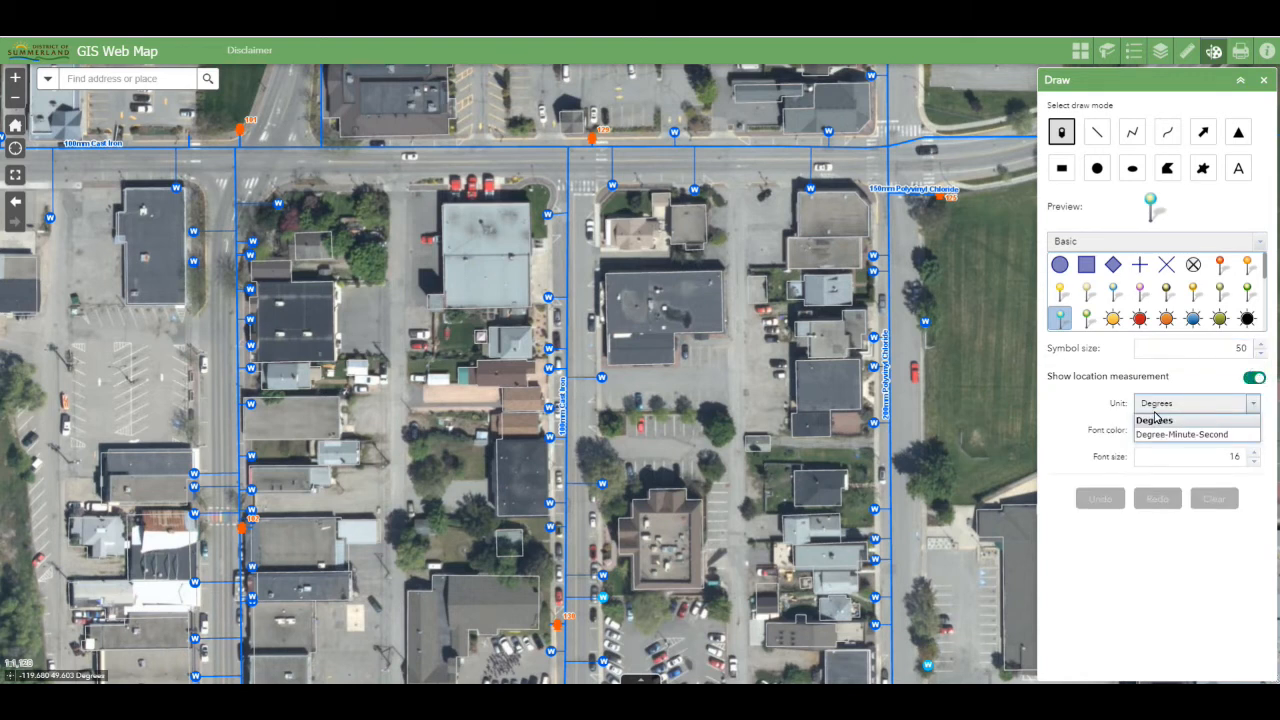
left_click(1073, 414)
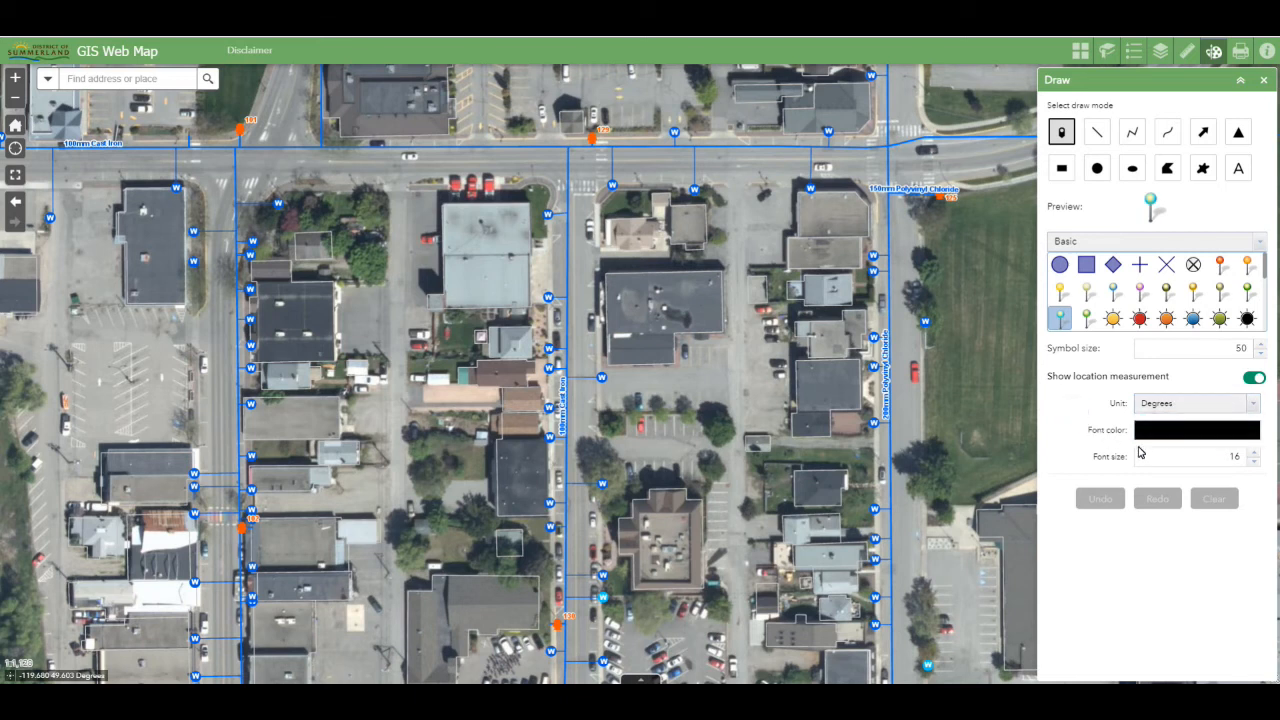
left_click_drag(1212, 460, 1245, 462)
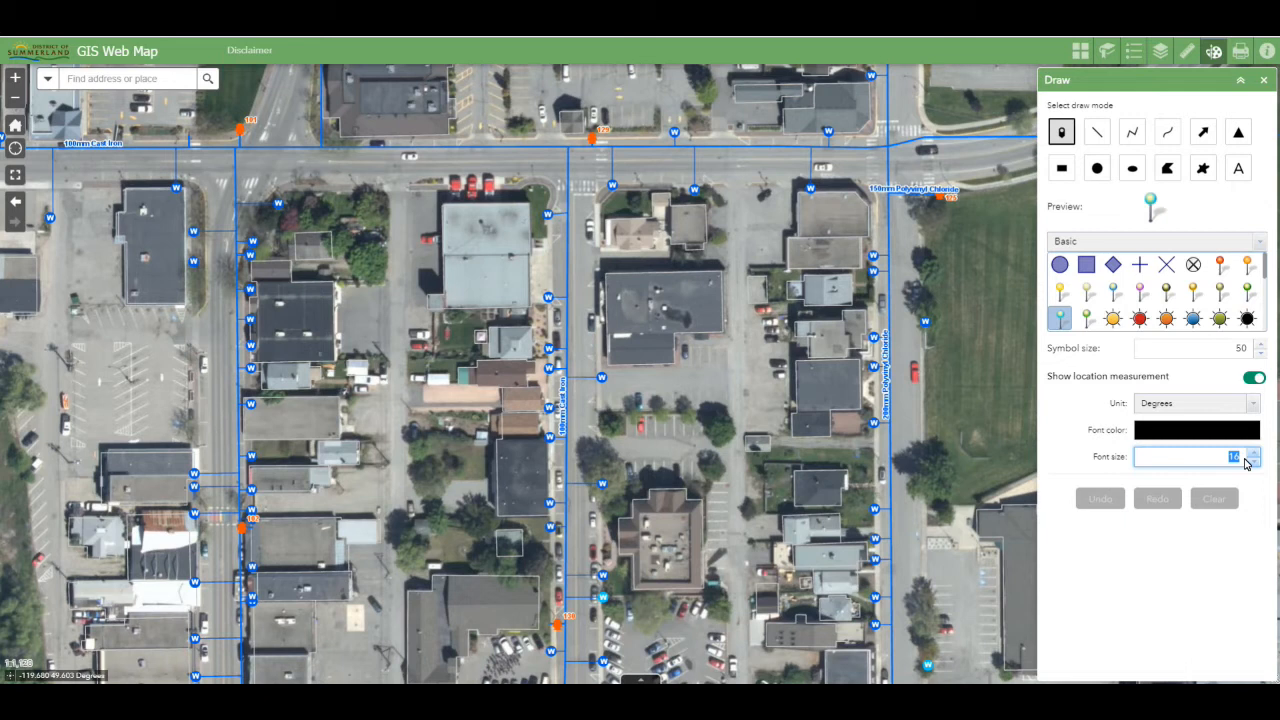
type("30")
left_click(500, 207)
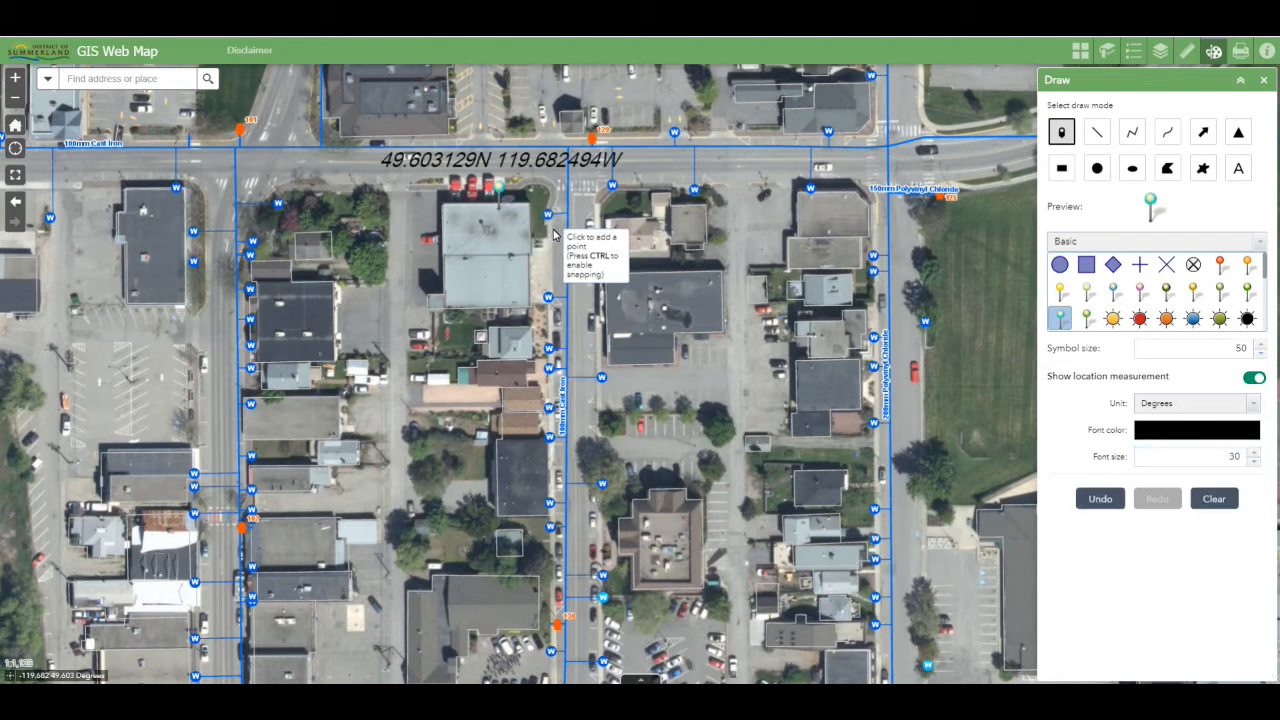
Step: Draw an orange rectangle, more transparent than 50%, over the street section just east of the light-blue-roofed building
left_click(1062, 168)
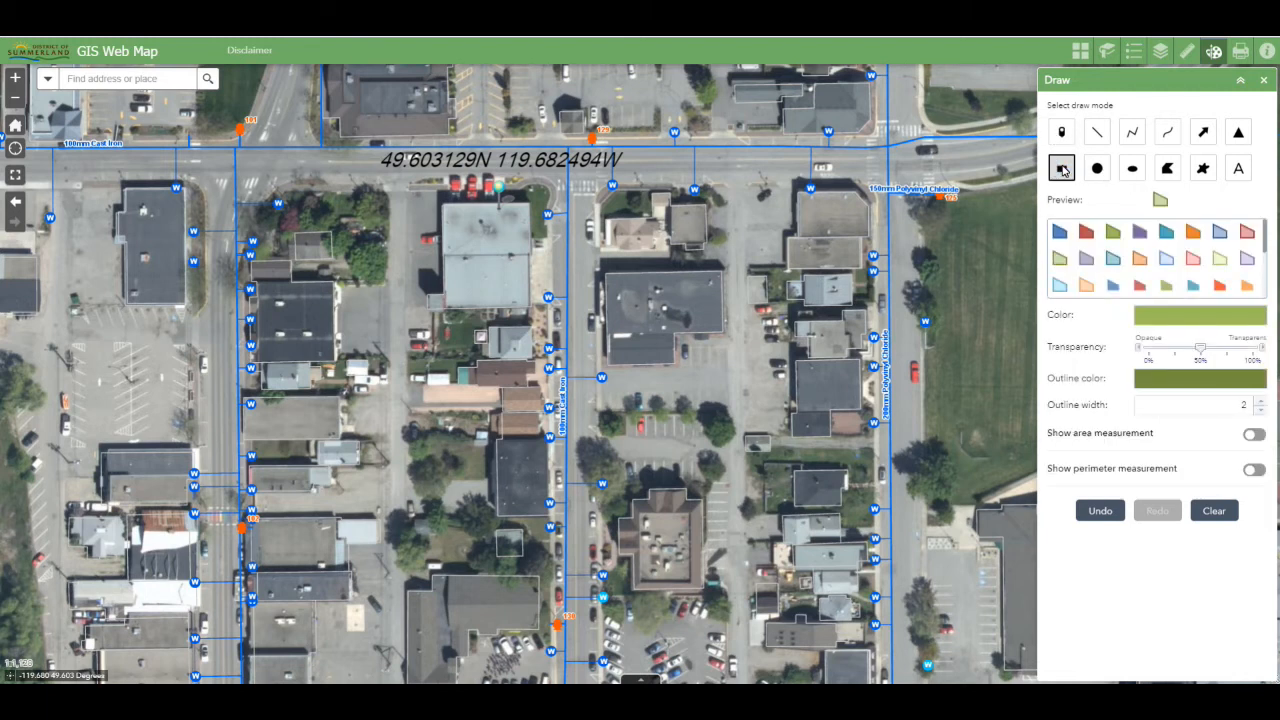
left_click(1142, 261)
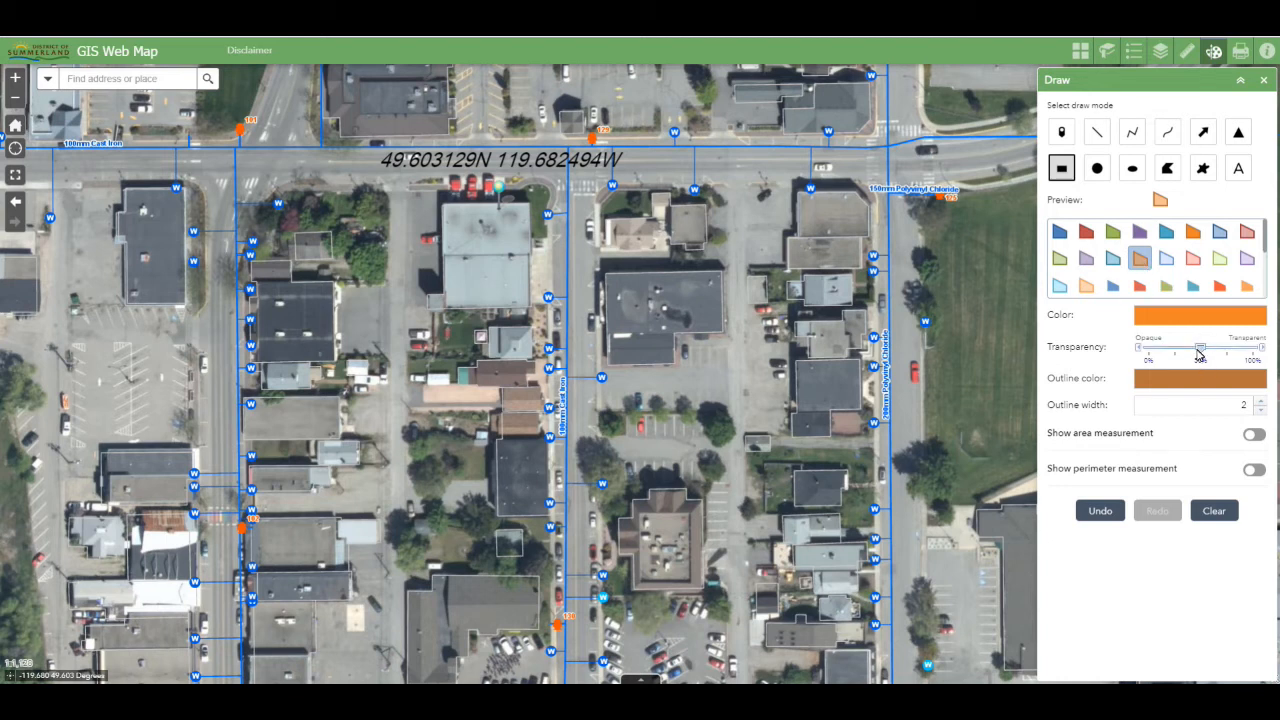
left_click_drag(1201, 350, 1223, 355)
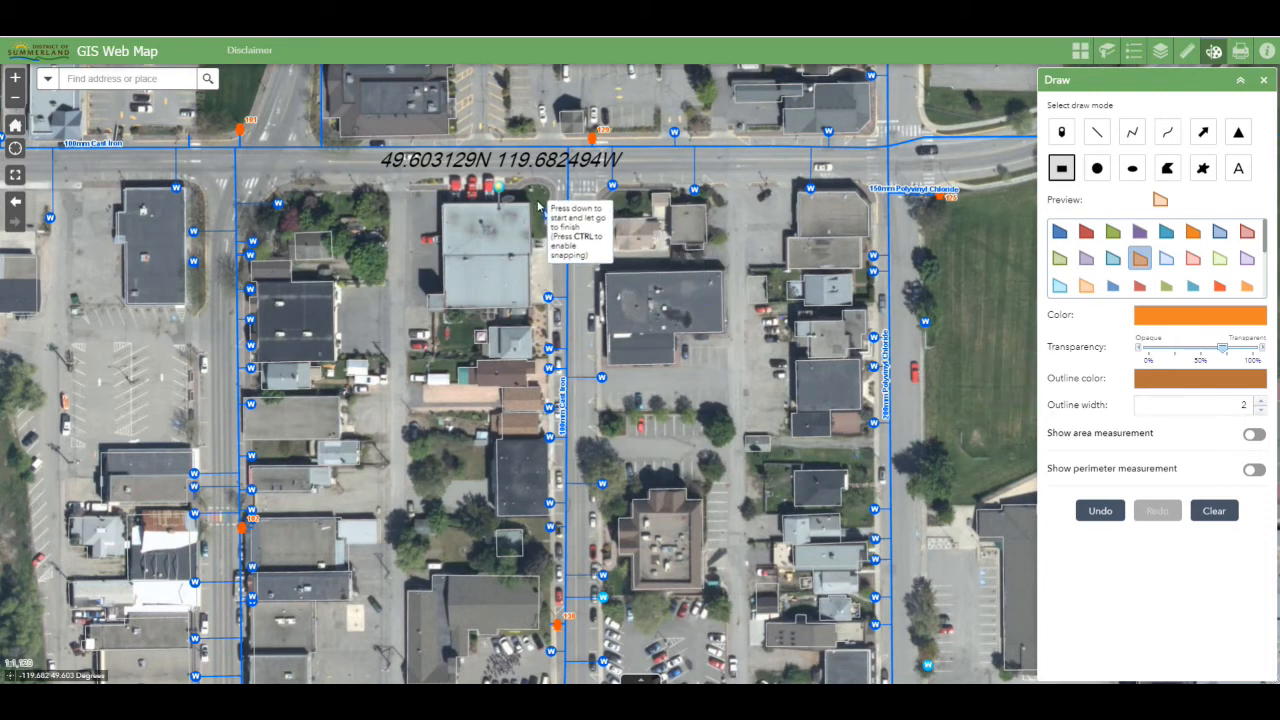
left_click_drag(538, 205, 595, 326)
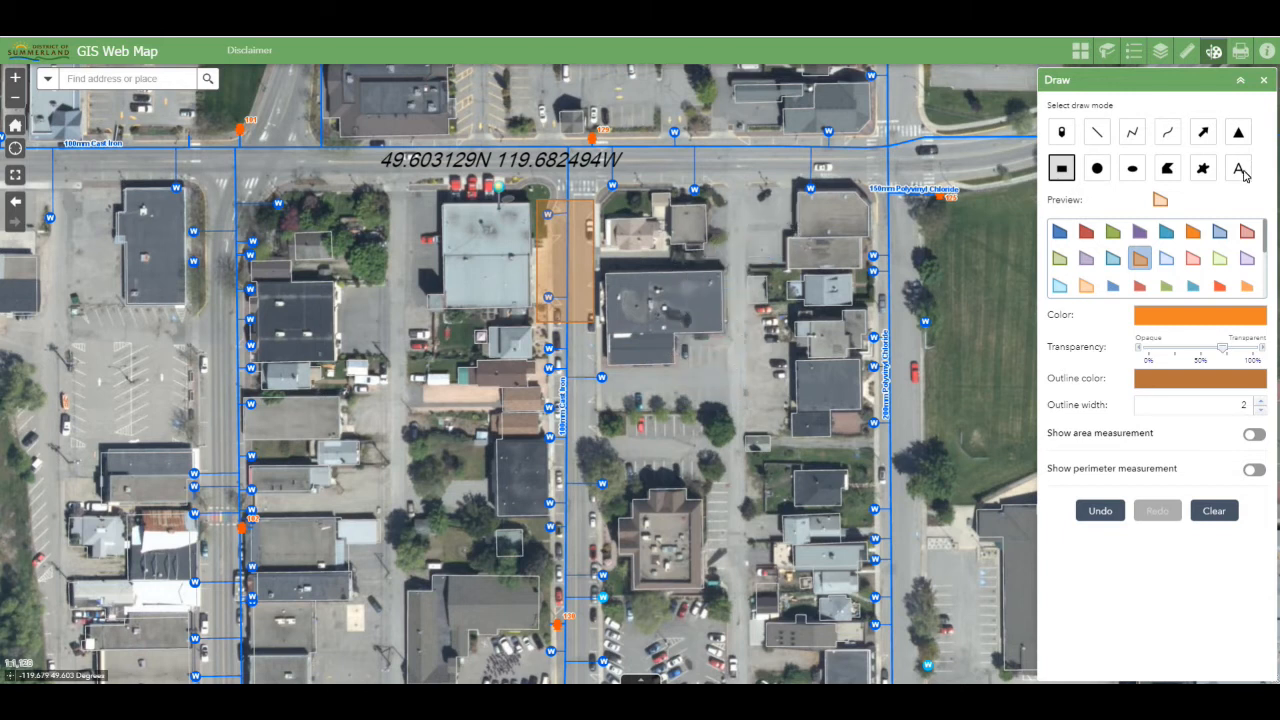
Step: Add the text "Fire Hall" in red (#e01313) at font size 30 on the lower part of the light-blue roof
left_click(1240, 170)
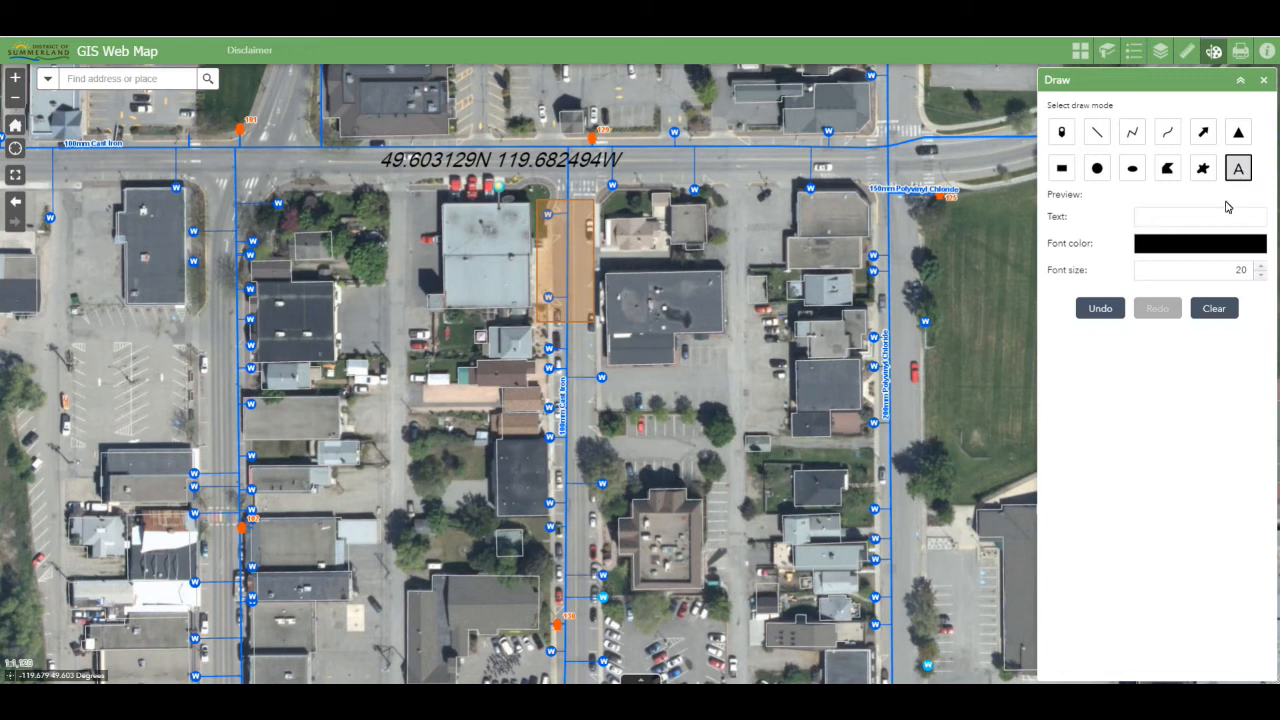
left_click(1213, 245)
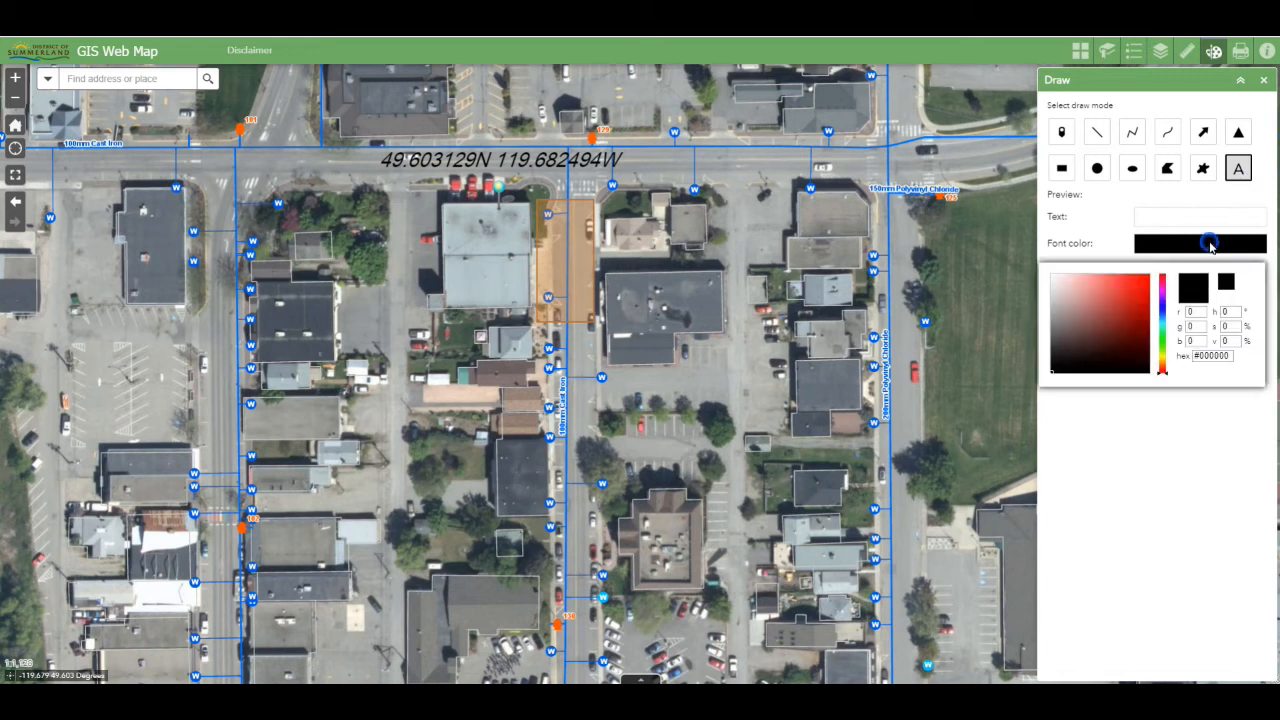
left_click(1142, 287)
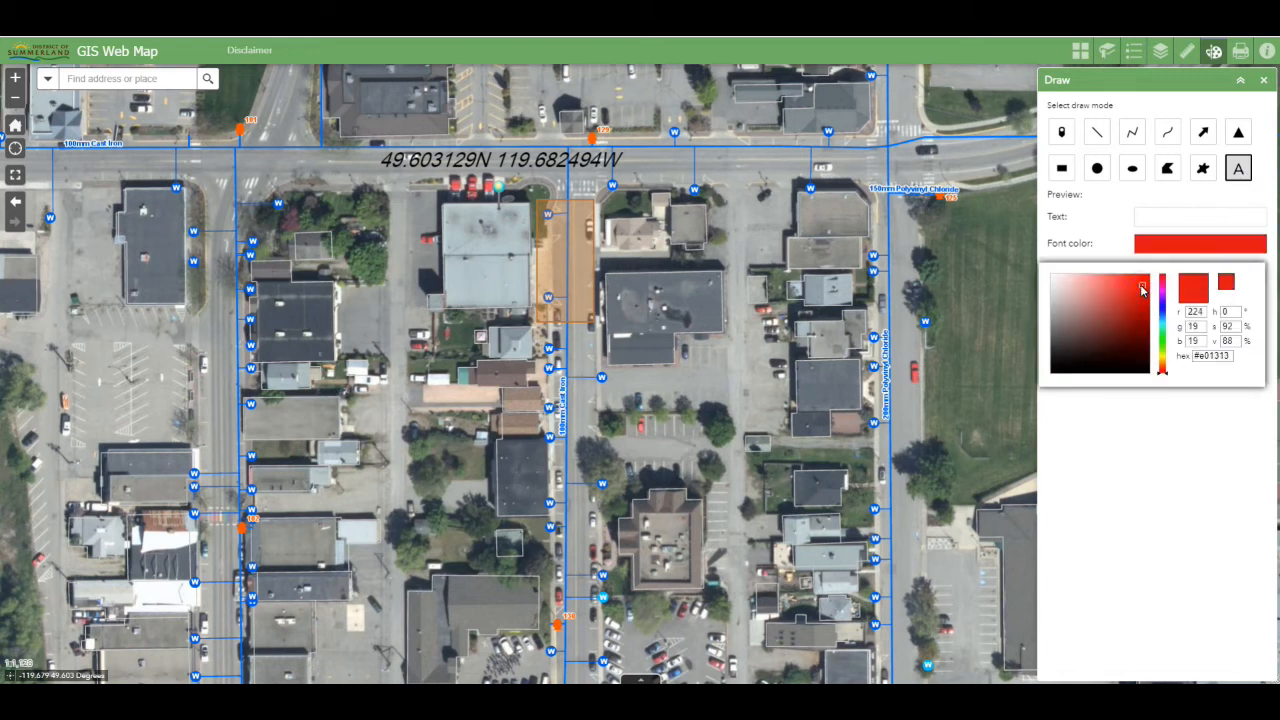
left_click(1150, 222)
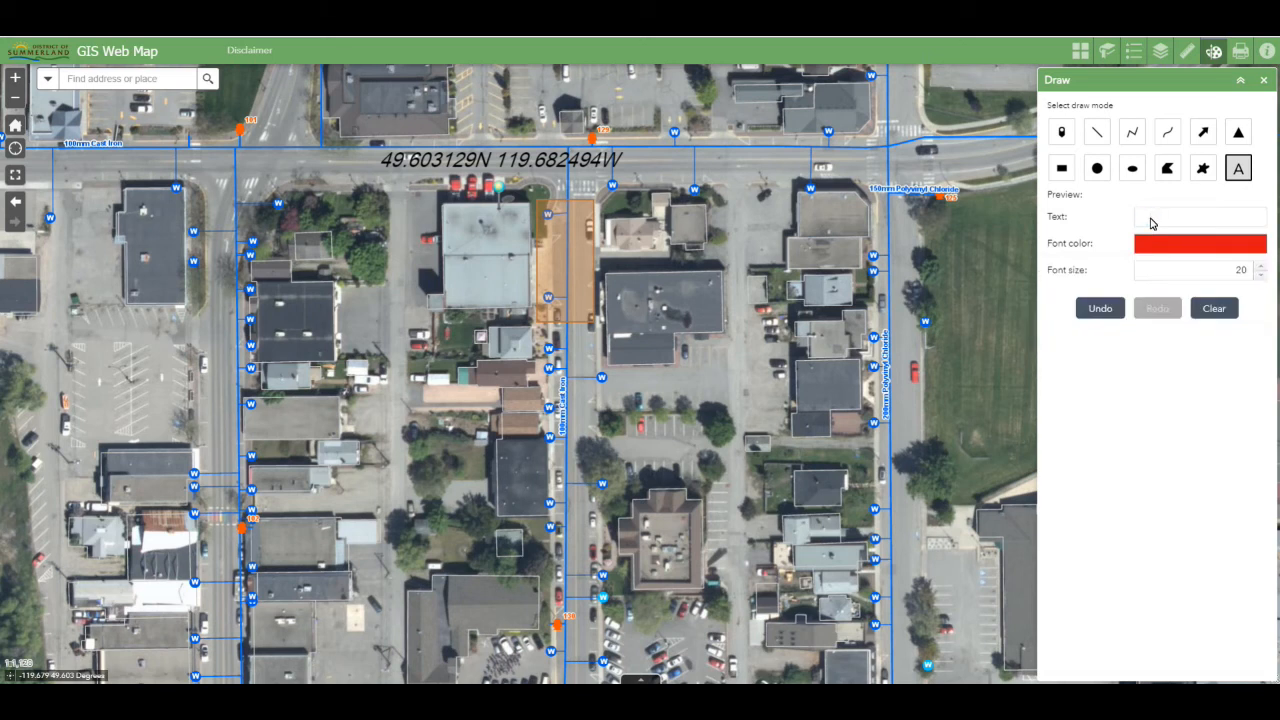
type("Fire Hall")
left_click_drag(1250, 274, 1216, 273)
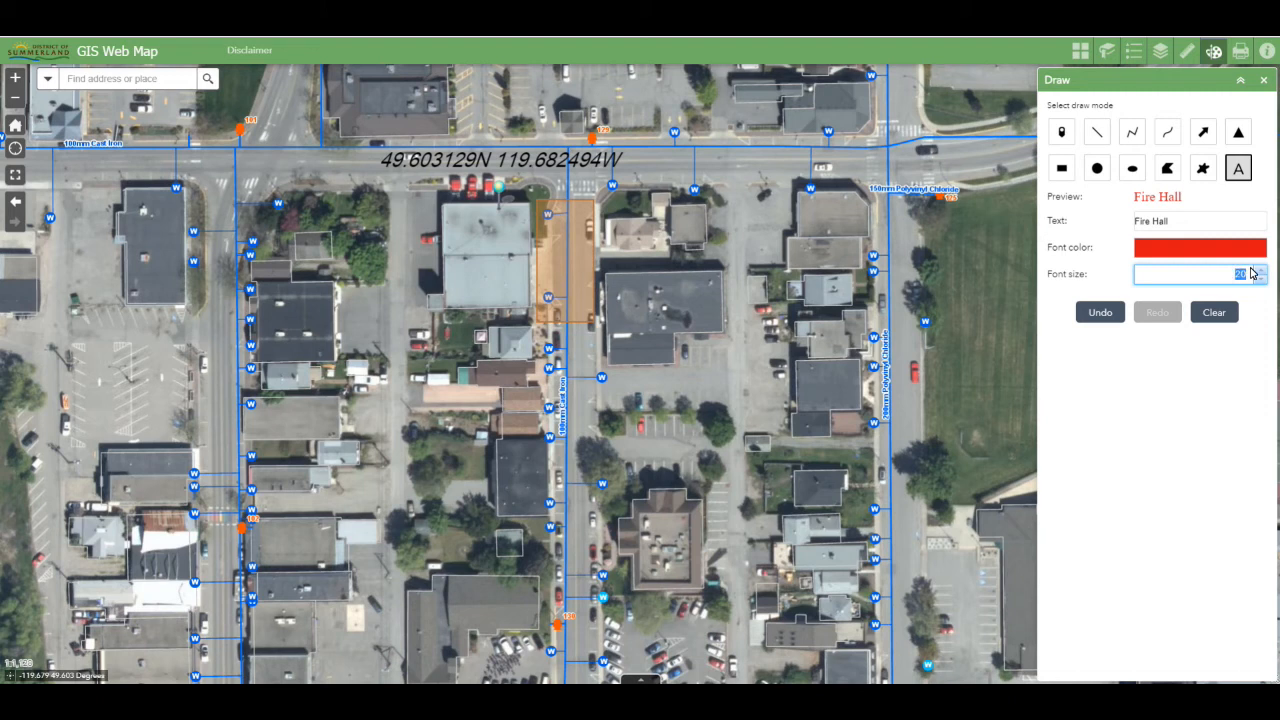
type("30")
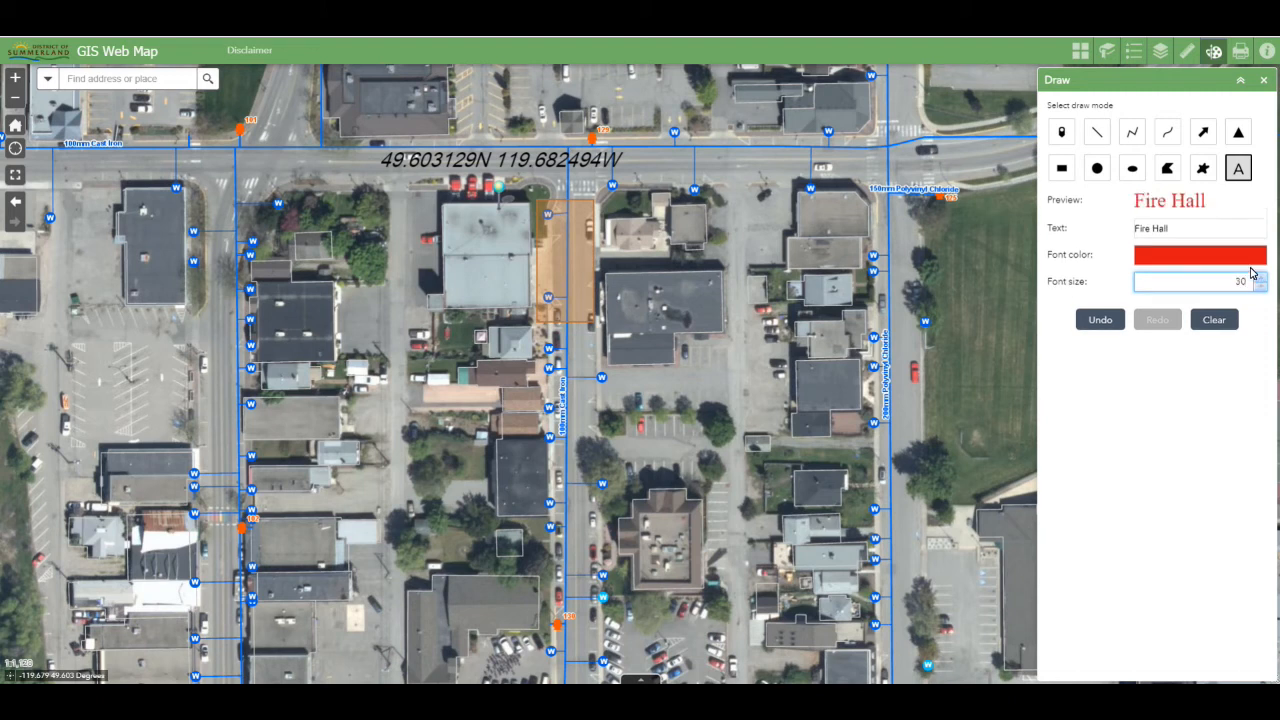
left_click(481, 290)
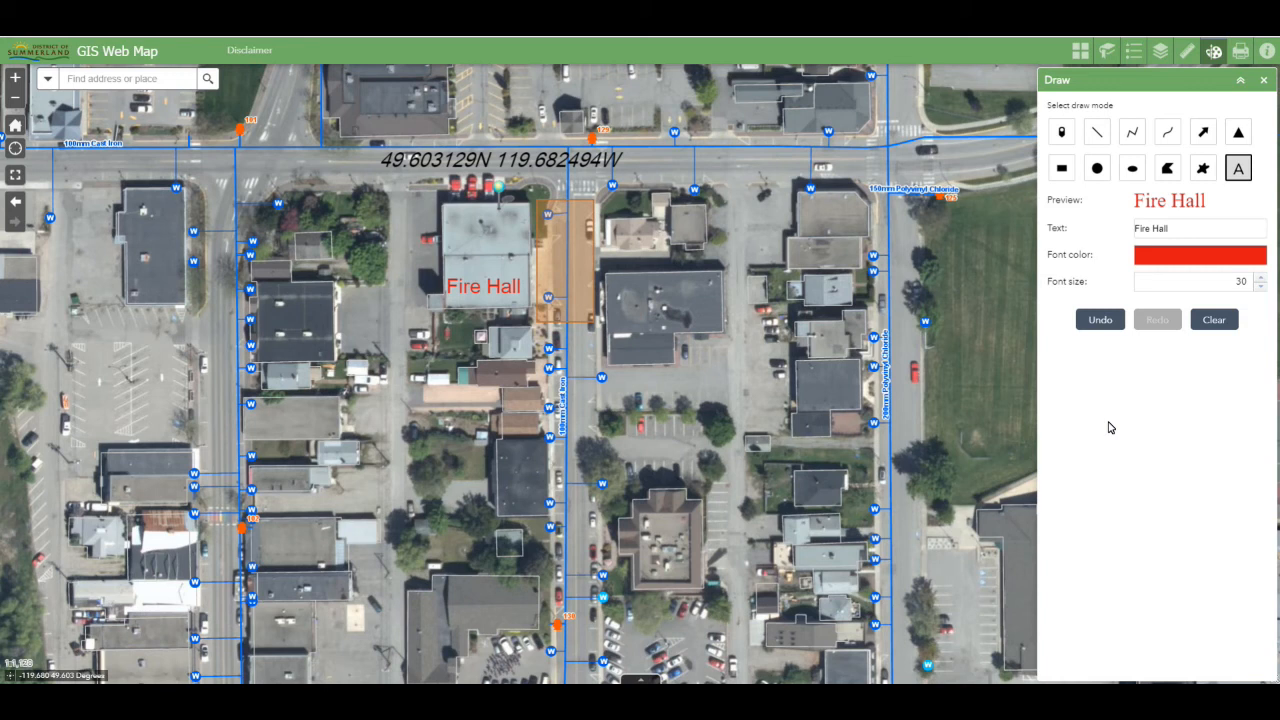
Step: Try undo and redo on the Fire Hall label, and clear all drawings and restore them
left_click(1101, 320)
left_click(1159, 321)
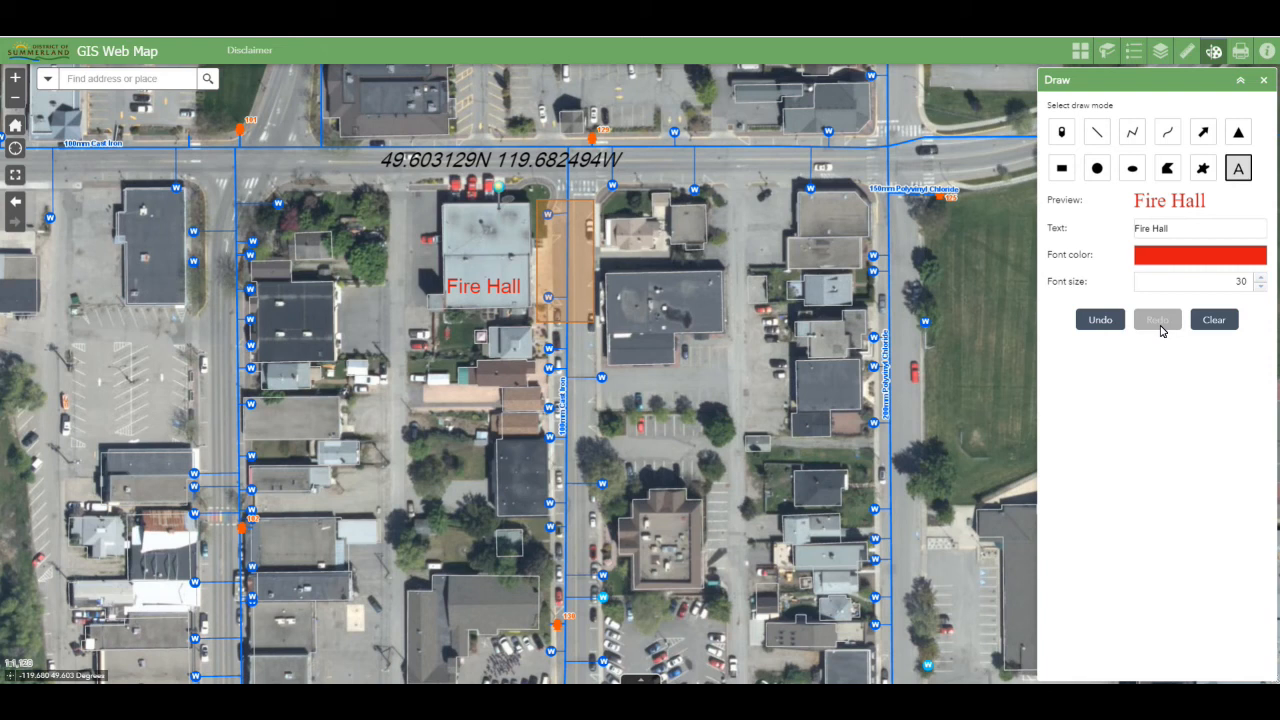
left_click(1219, 321)
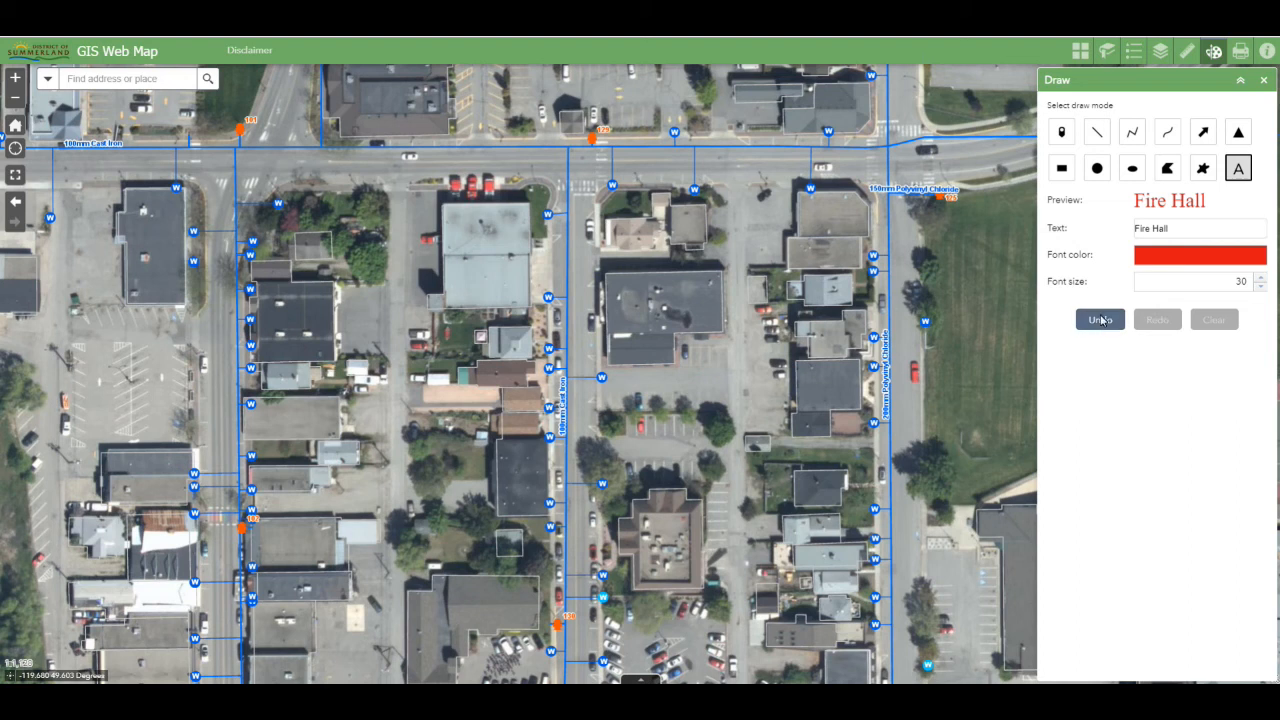
left_click(1100, 321)
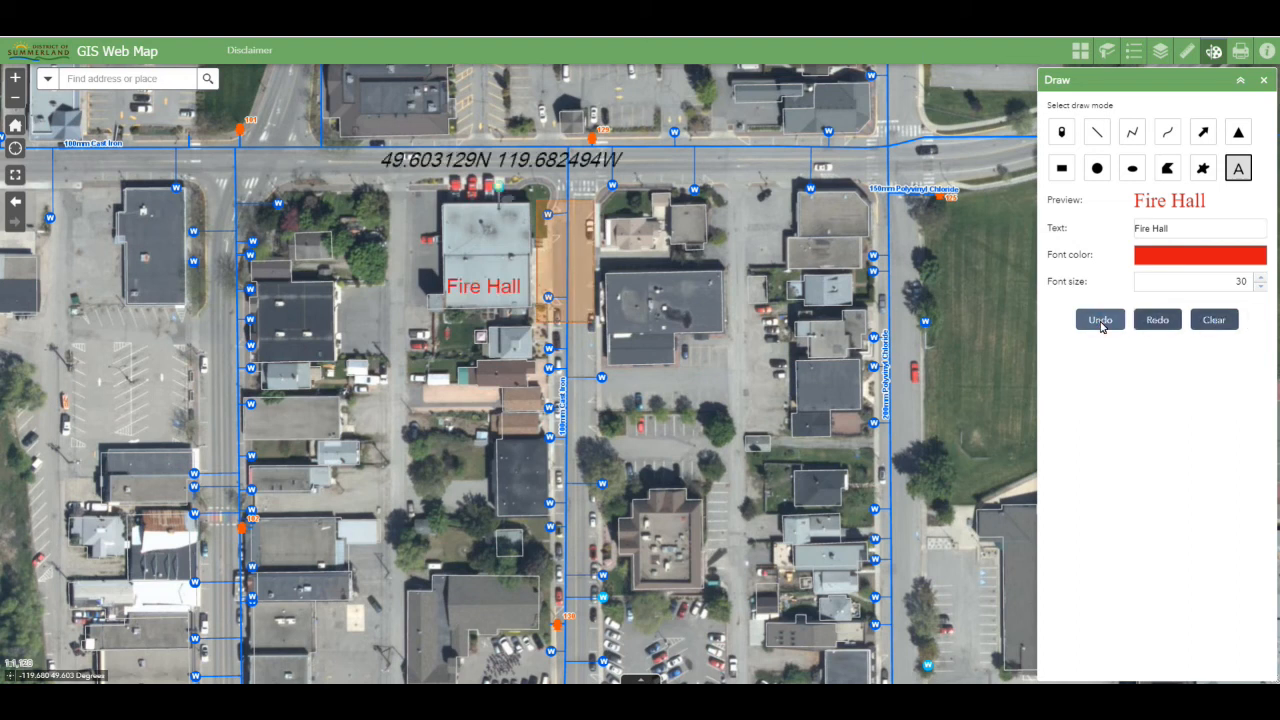